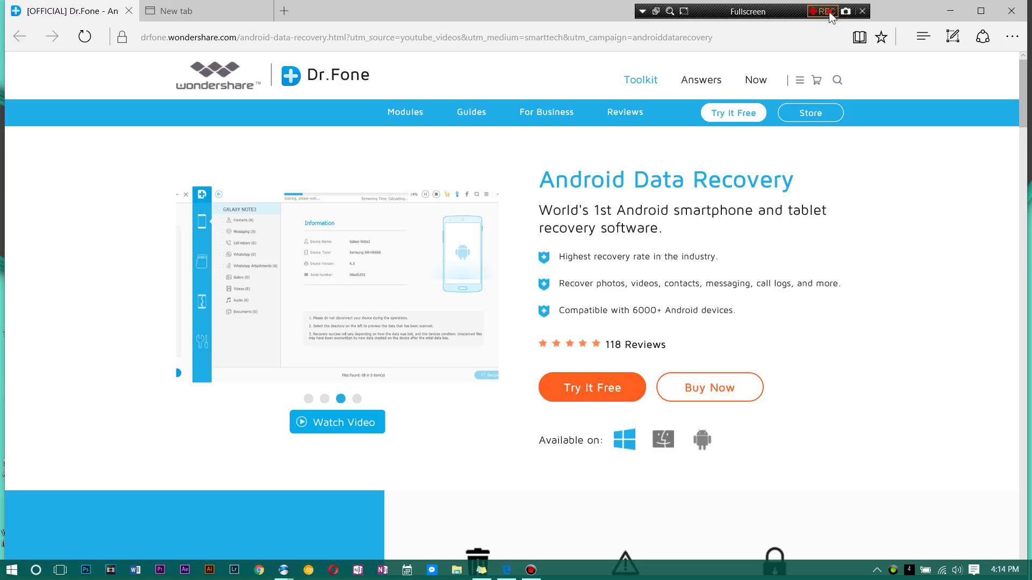
# Scroll the Dr.Fone Android Data Recovery page in Edge down to the Lost Data? section
pyautogui.click(829, 11)
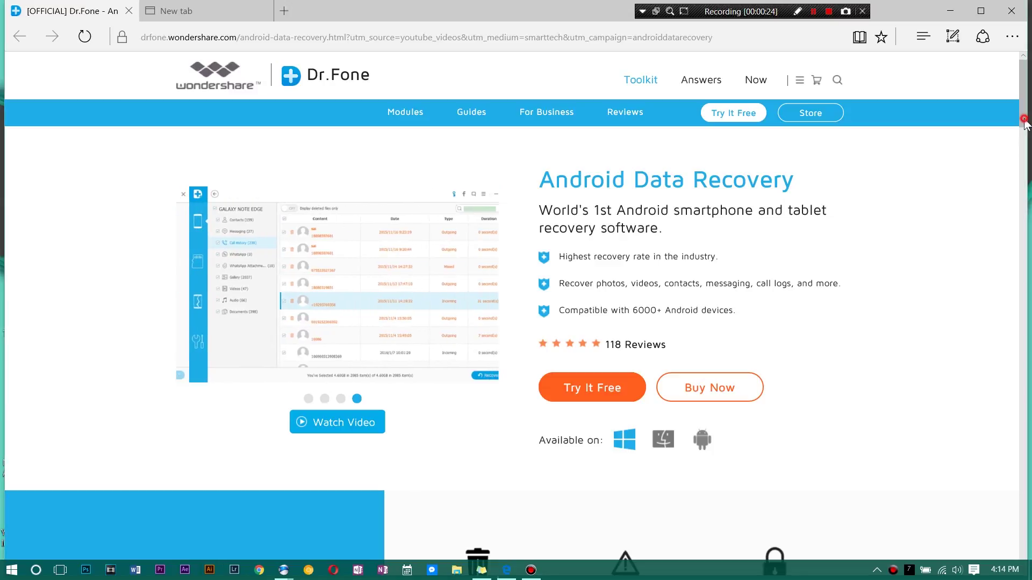
pyautogui.moveTo(1025, 123); pyautogui.dragTo(1020, 174)
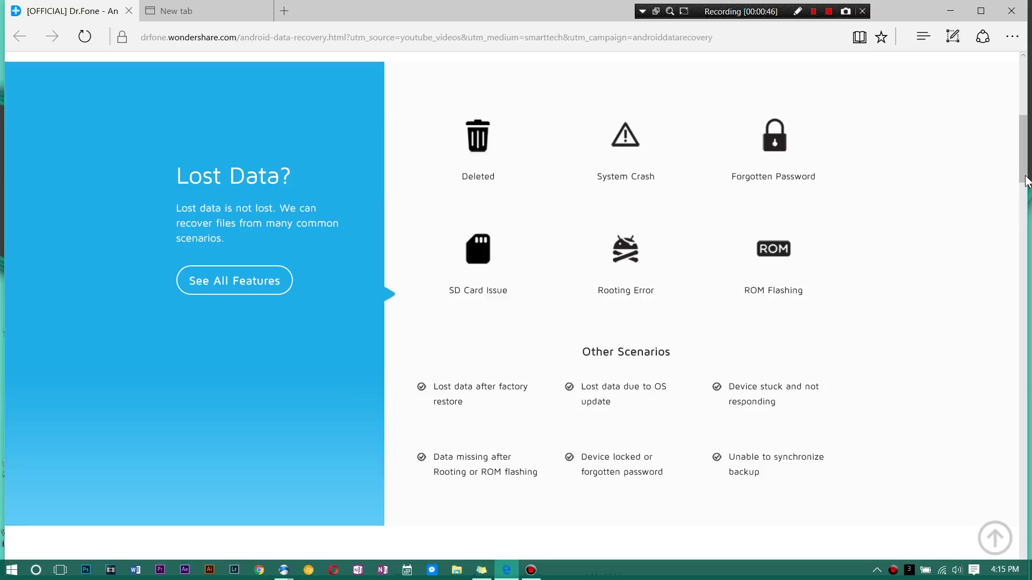
# Download the free drfone-for-android_setup_full1464.exe installer via Try It Free and run it
pyautogui.moveTo(1025, 176); pyautogui.dragTo(1022, 276)
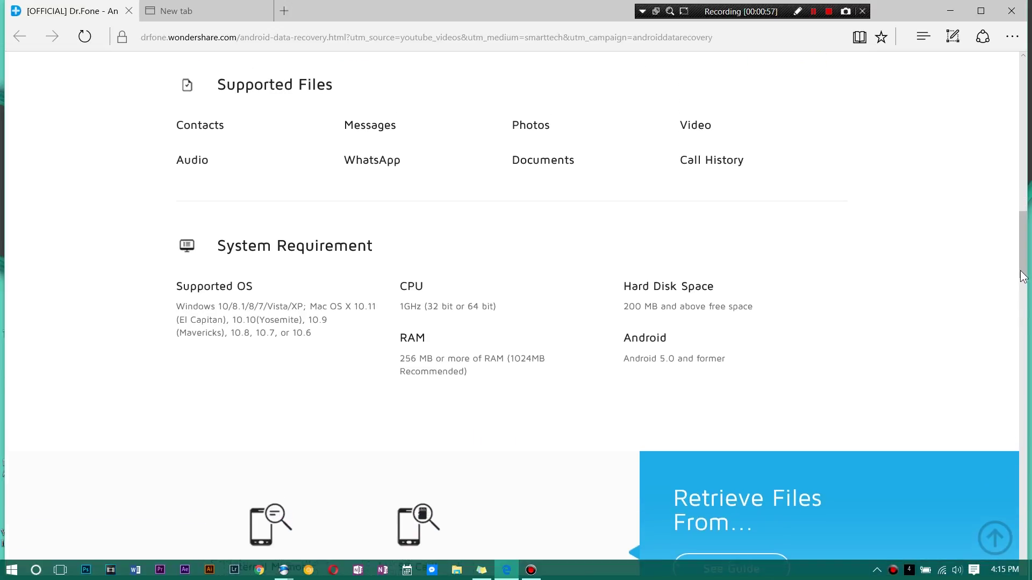
pyautogui.moveTo(1022, 276); pyautogui.dragTo(1025, 368)
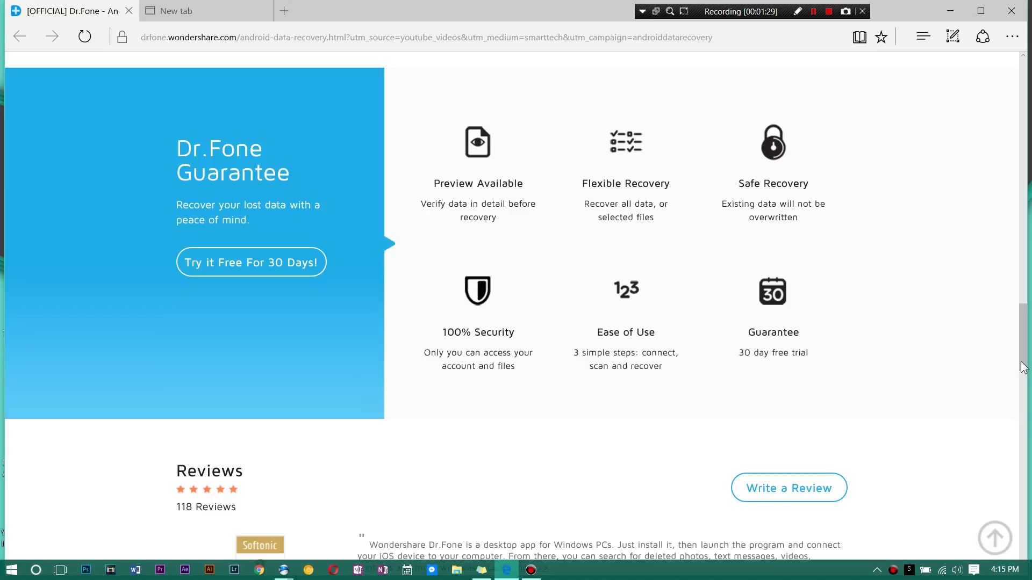
pyautogui.moveTo(1021, 358); pyautogui.dragTo(1028, 414)
pyautogui.scroll(-2, 1029, 424)
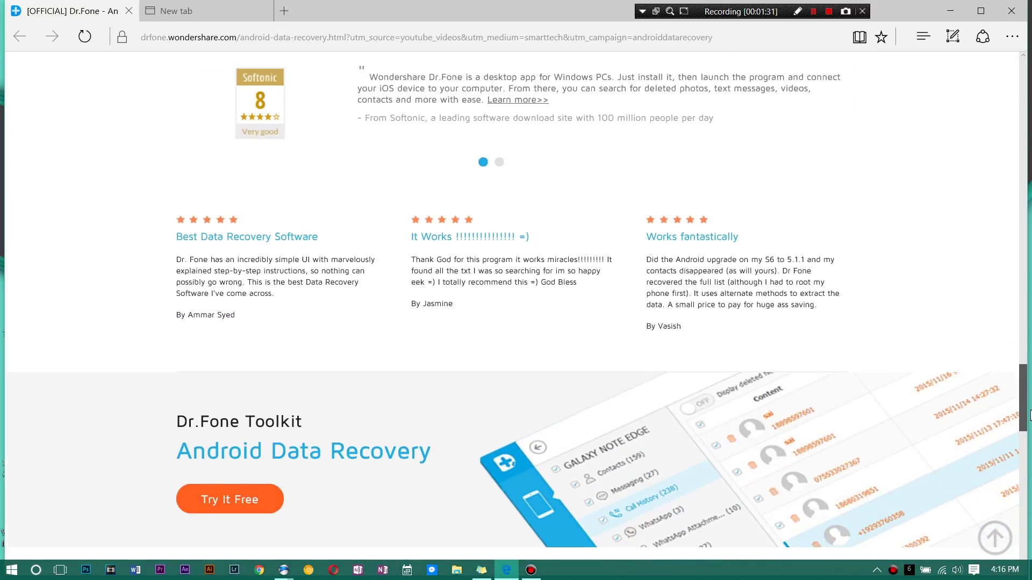
pyautogui.scroll(2, 1029, 416)
pyautogui.scroll(-3, 1029, 433)
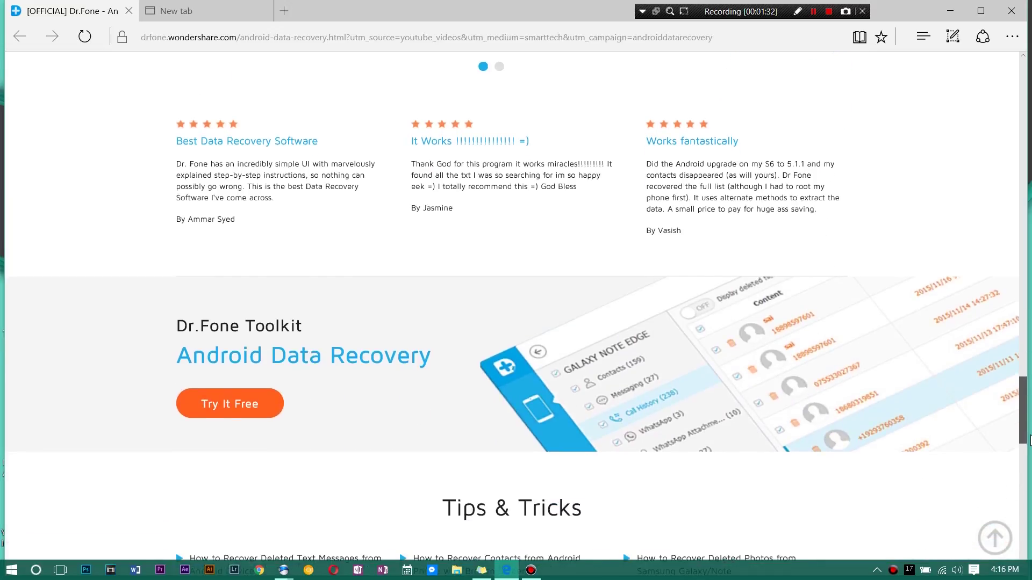
pyautogui.scroll(-3, 1029, 440)
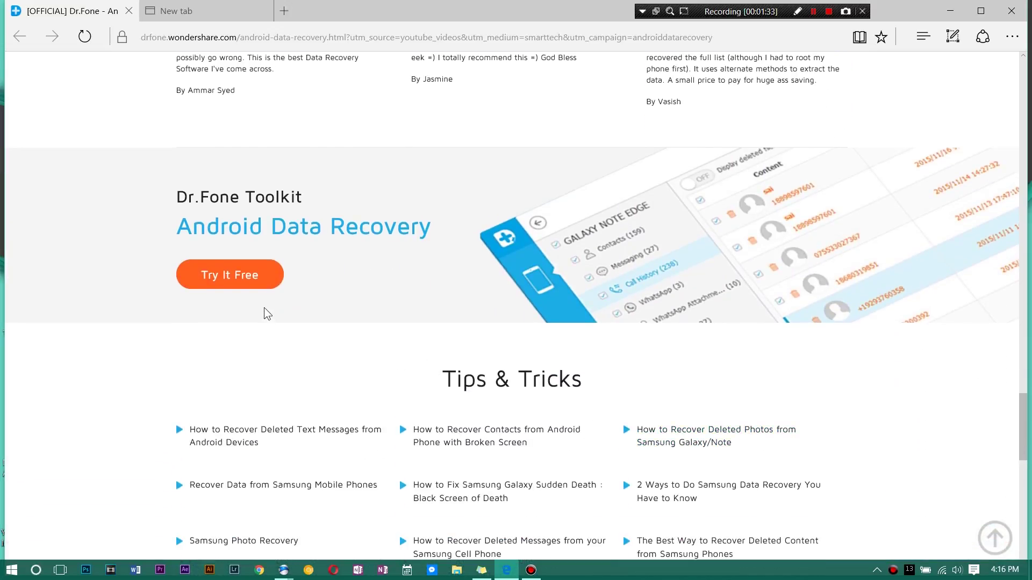
pyautogui.click(256, 280)
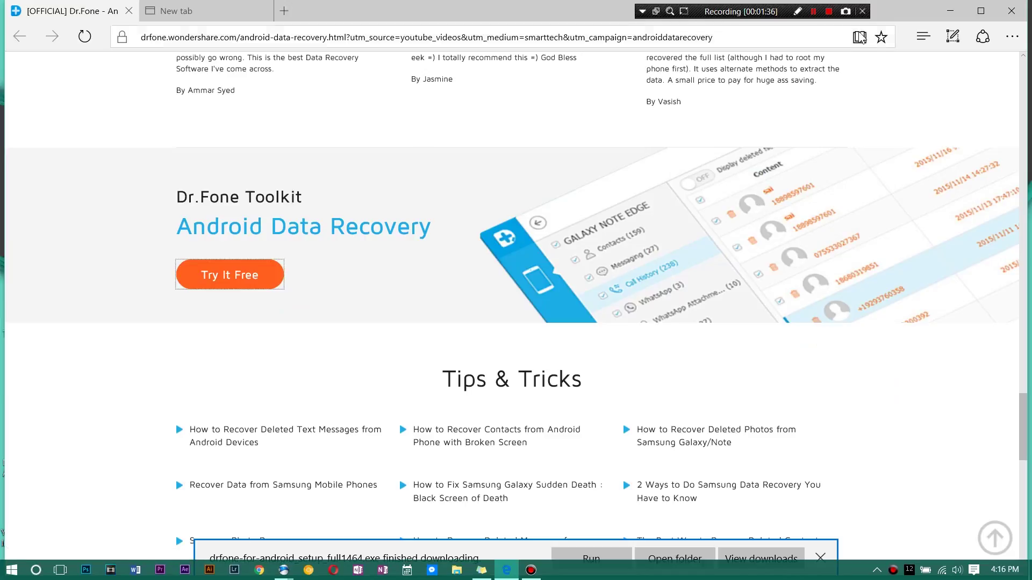
pyautogui.click(829, 11)
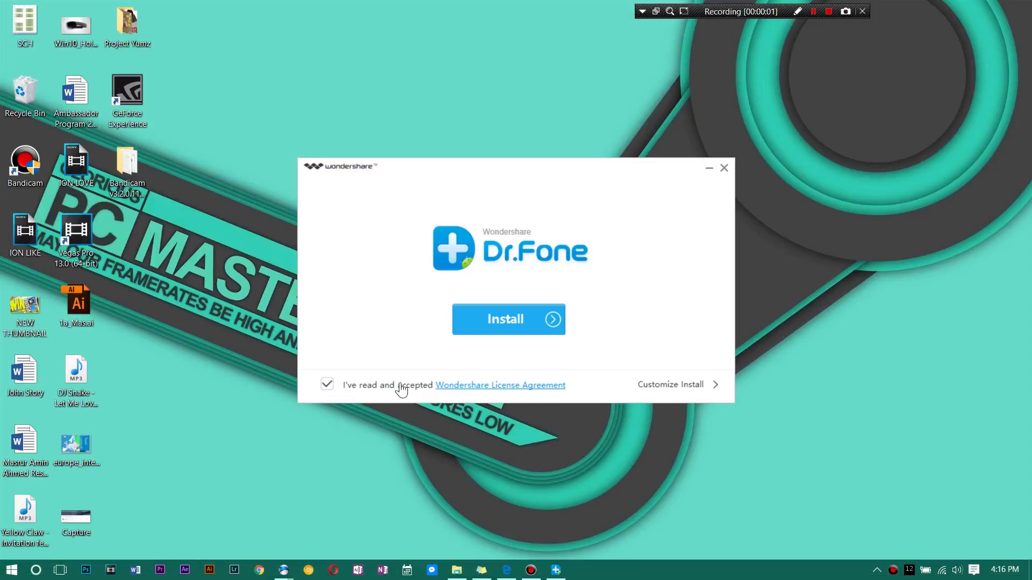
# Install Dr.Fone to C:\Program Files (x86)\ with the Customer Experience Improvement Program unticked
pyautogui.click(687, 384)
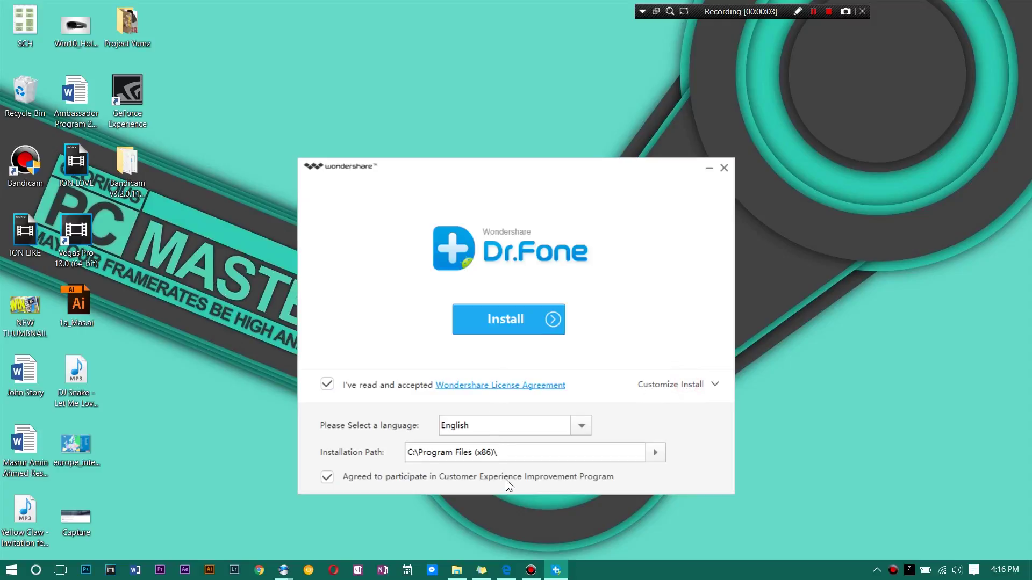
pyautogui.click(453, 478)
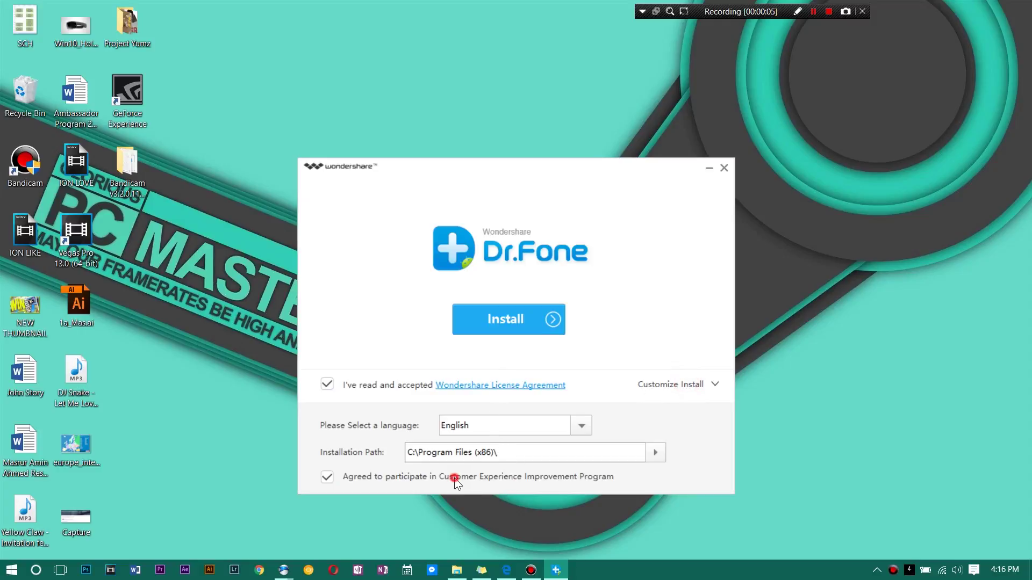
pyautogui.click(325, 477)
pyautogui.click(501, 317)
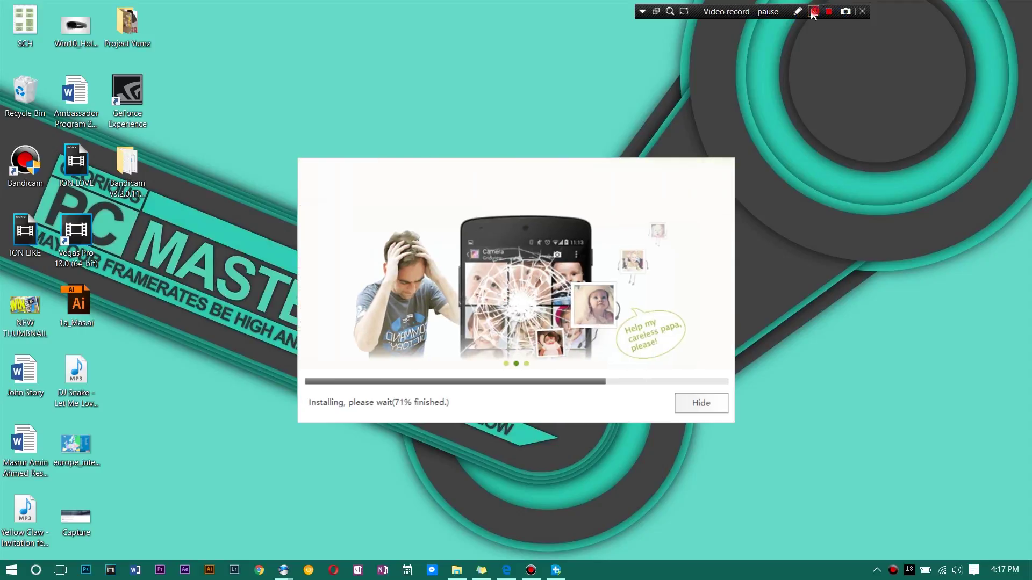
pyautogui.click(815, 15)
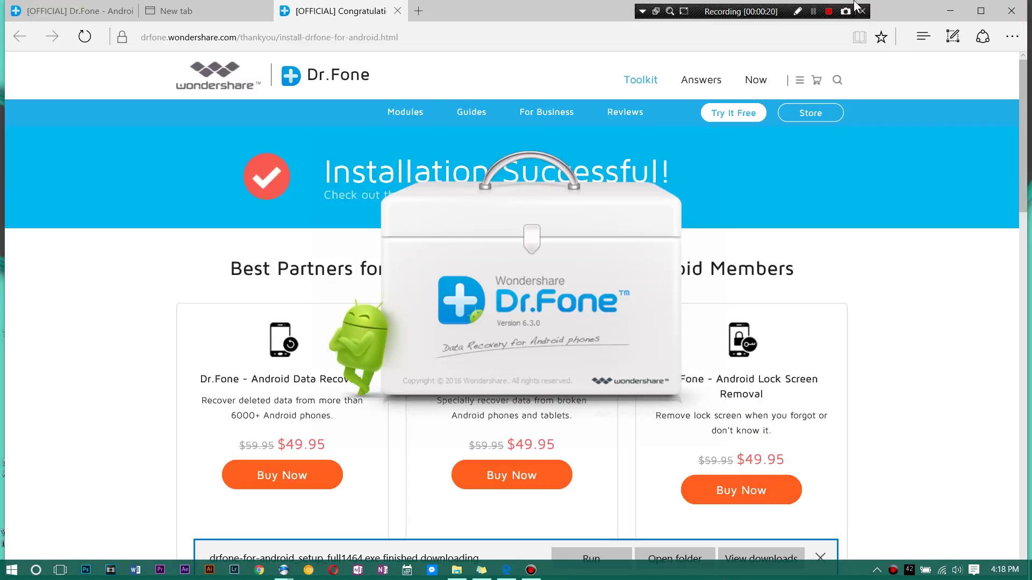
# Review the Installation Successful page in Edge, then minimize Edge to reveal Dr.Fone
pyautogui.click(951, 6)
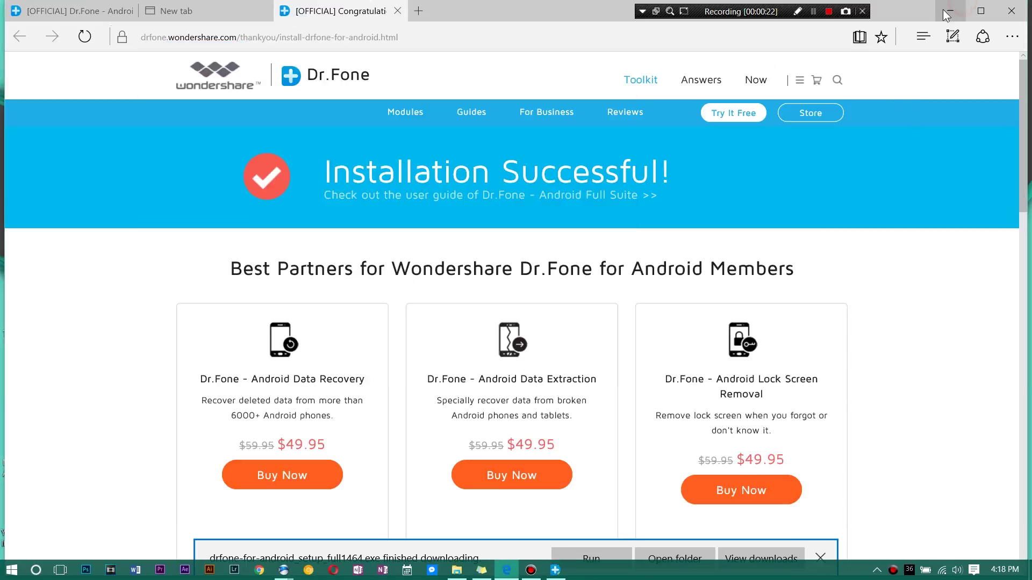
pyautogui.scroll(-3, 864, 160)
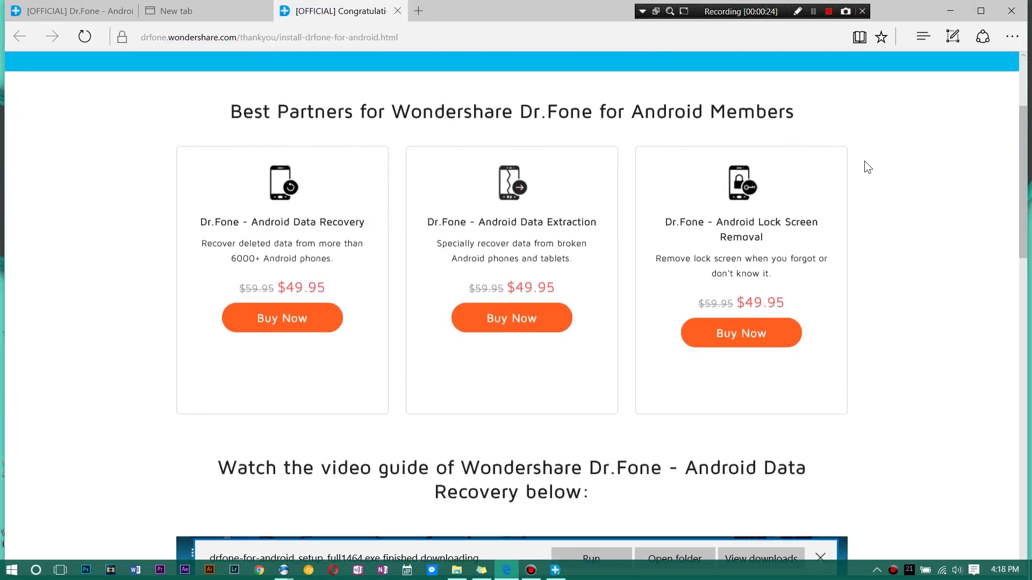
pyautogui.scroll(1, 865, 161)
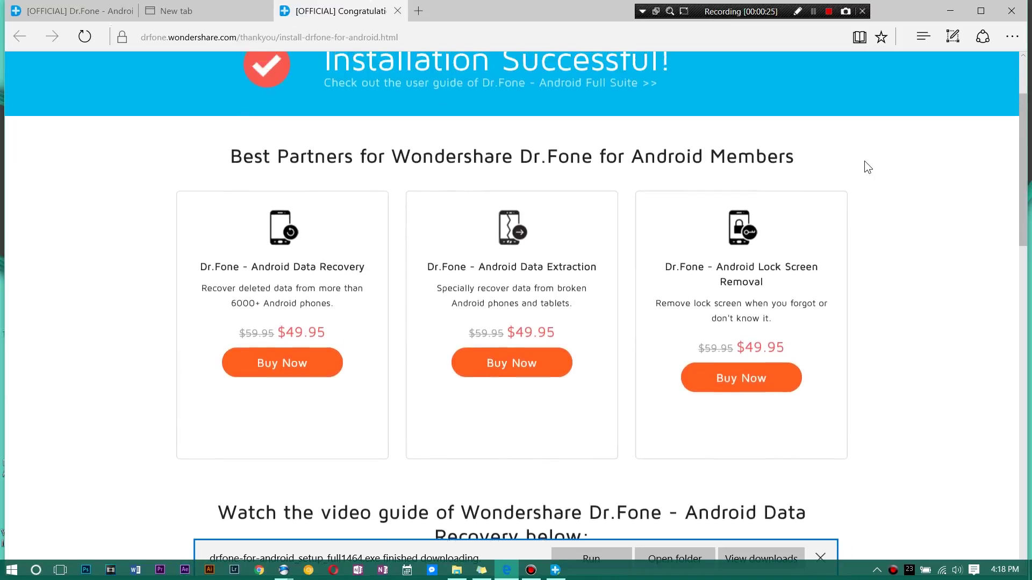
pyautogui.scroll(1, 865, 162)
pyautogui.scroll(-5, 865, 161)
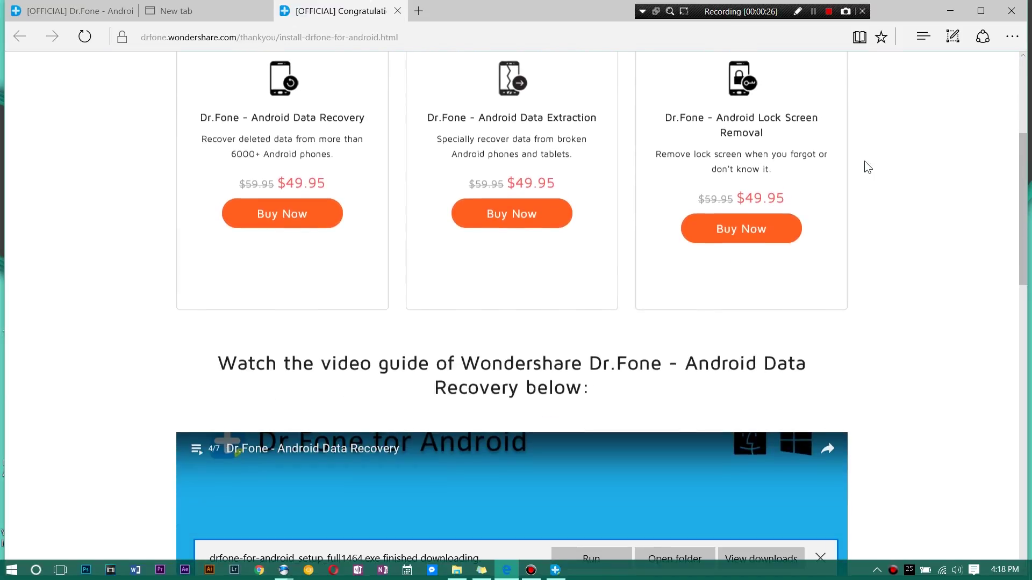
pyautogui.scroll(6, 864, 161)
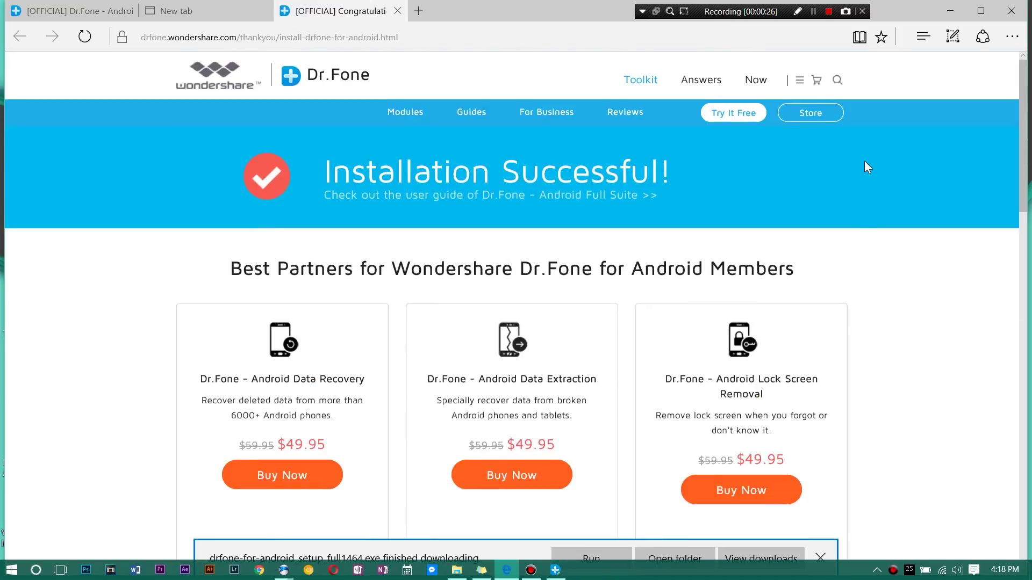
pyautogui.click(950, 10)
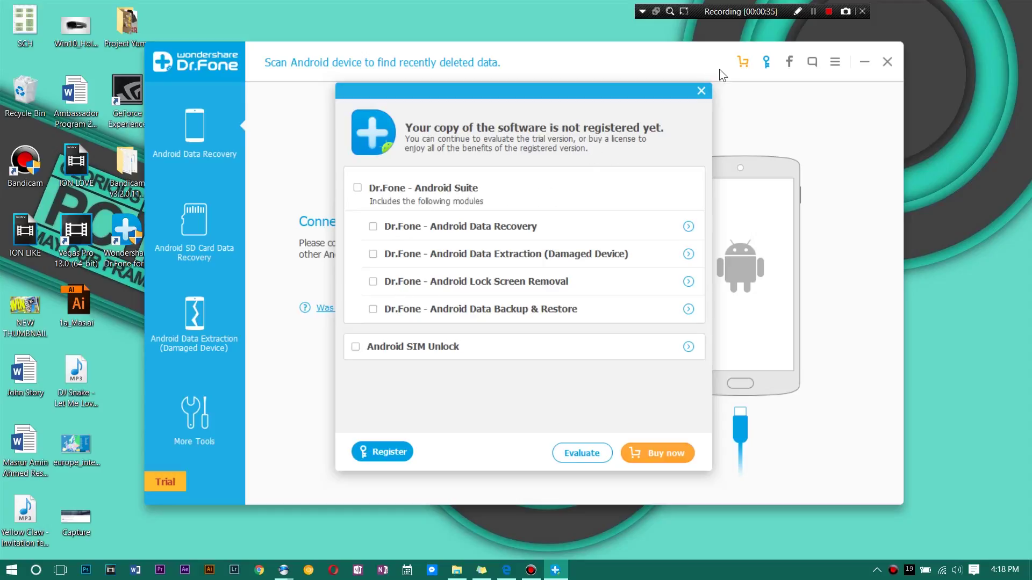
# Dismiss the registration prompt to continue the trial and connect the HTC One_M8
pyautogui.click(700, 91)
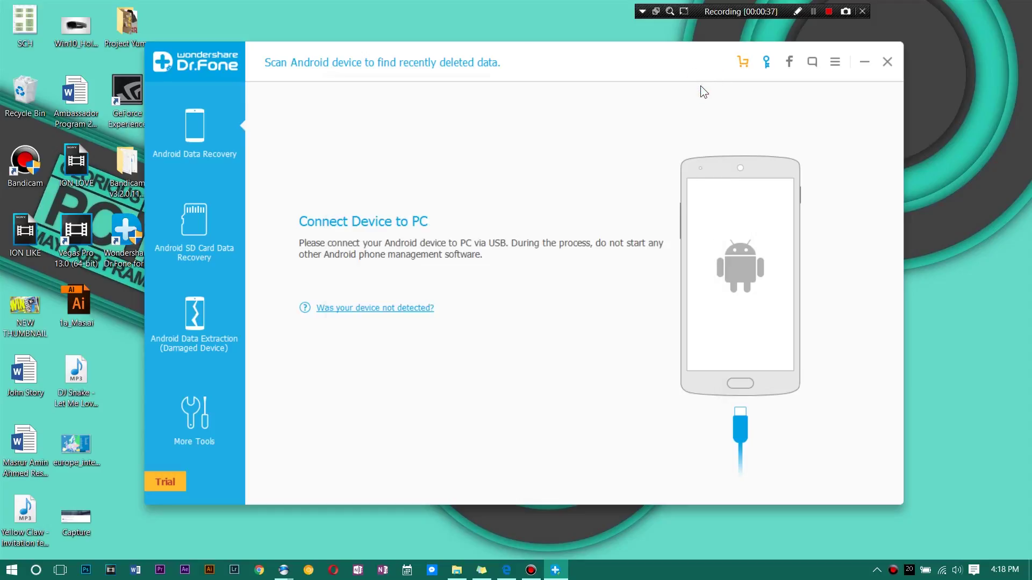
pyautogui.click(829, 12)
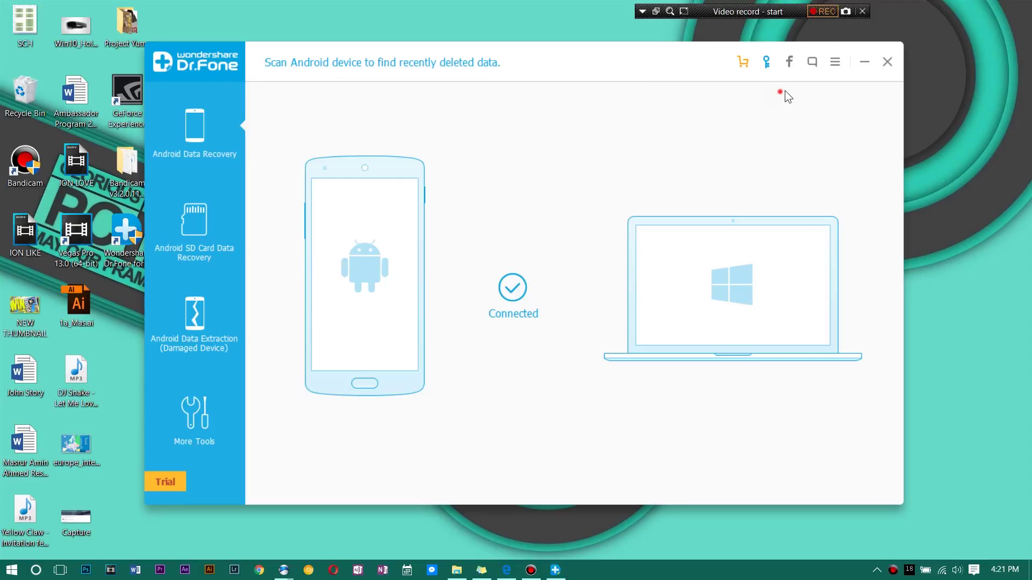
pyautogui.click(779, 92)
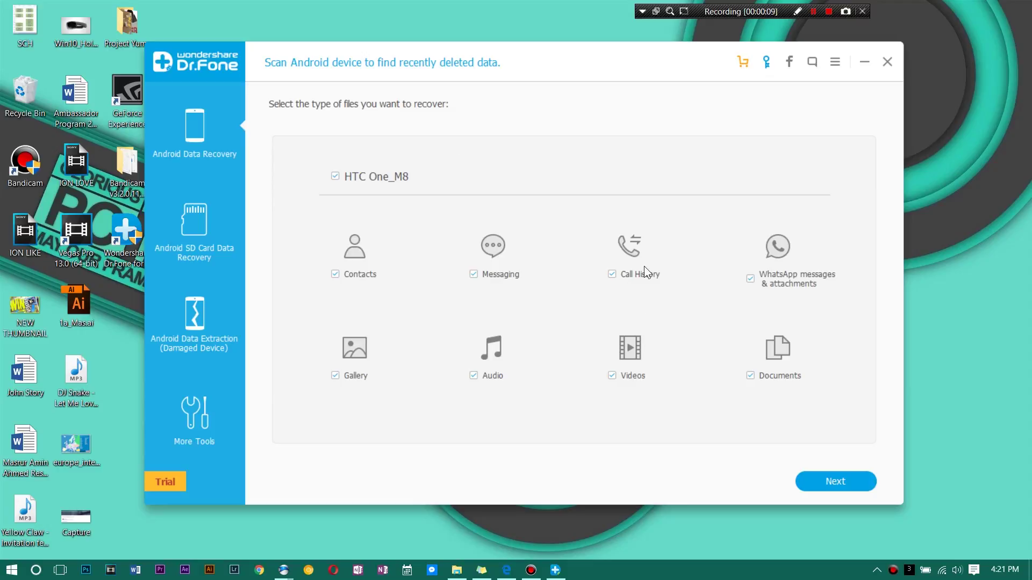
# Uncheck call history, messages, contacts, WhatsApp, videos, documents and gallery, then scan for Audio only
pyautogui.click(612, 273)
pyautogui.click(498, 273)
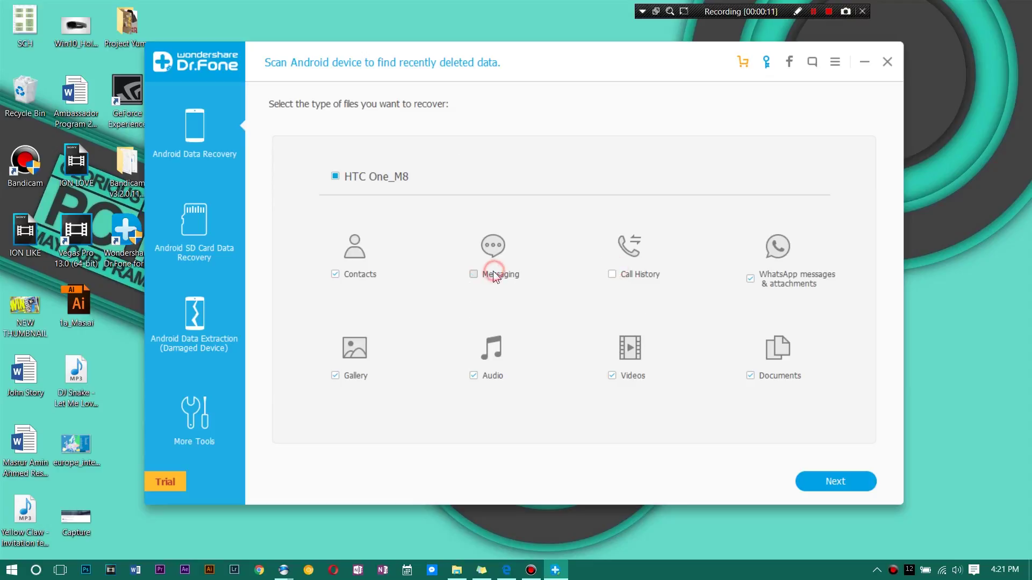
pyautogui.click(364, 275)
pyautogui.click(792, 288)
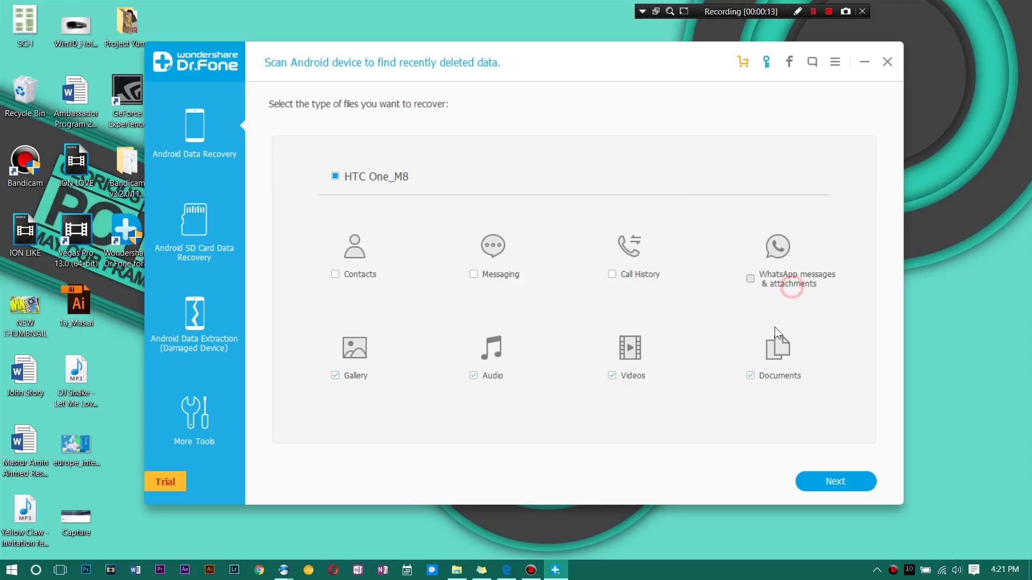
pyautogui.click(619, 382)
pyautogui.click(775, 375)
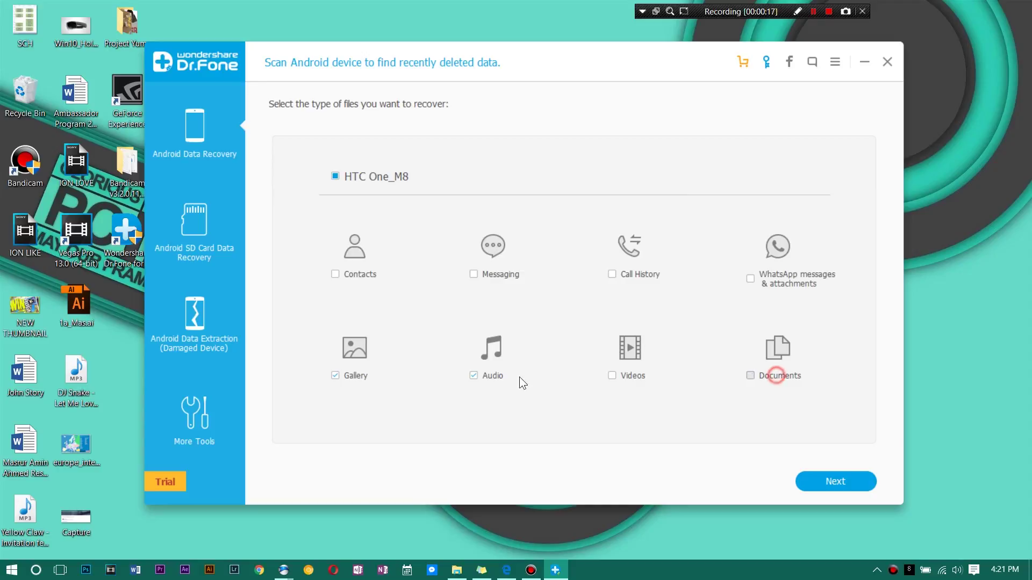
pyautogui.click(360, 379)
pyautogui.click(832, 491)
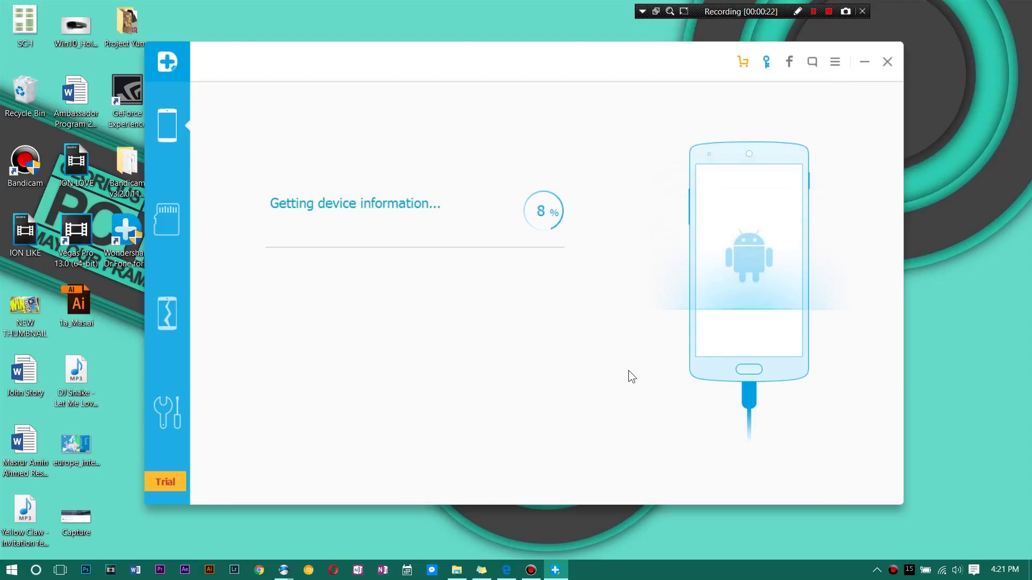
# Wait while the HTC One_M8 scan runs until 91 audio files (439.10MB) are found
pyautogui.click(829, 12)
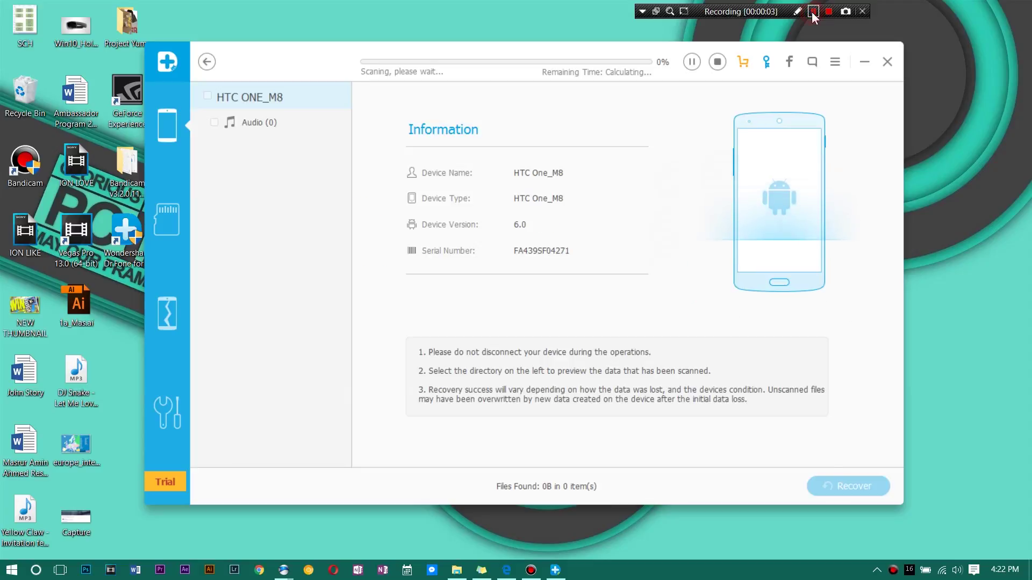
pyautogui.click(811, 11)
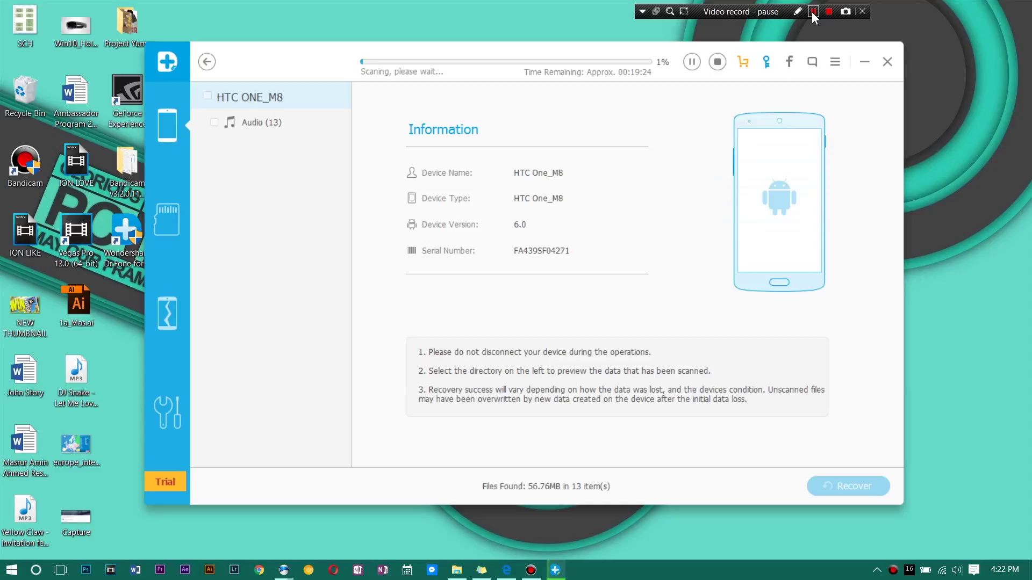
pyautogui.click(812, 12)
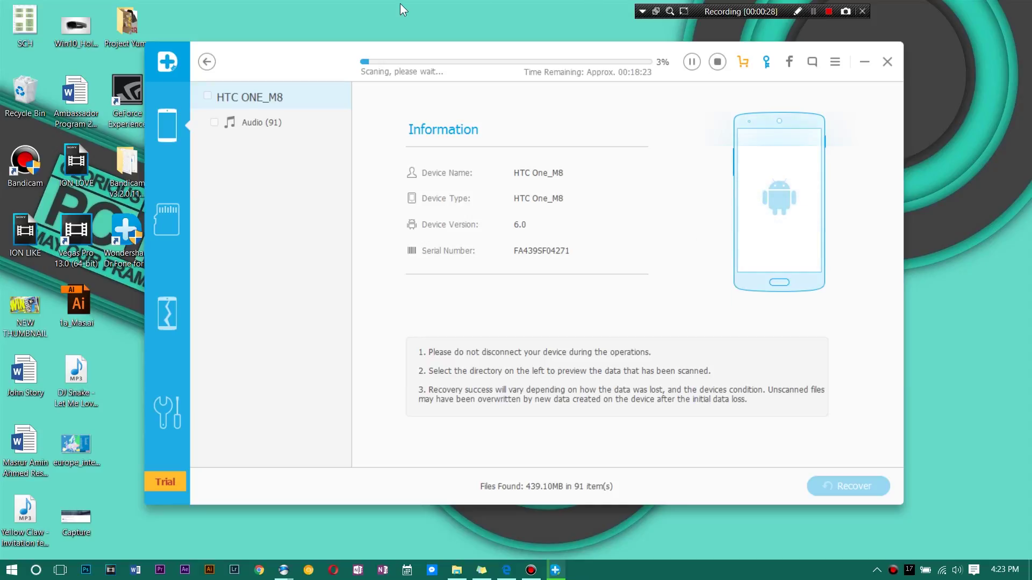
# Open the Audio category and browse the found m4a files and sizes as scanning continues
pyautogui.click(286, 124)
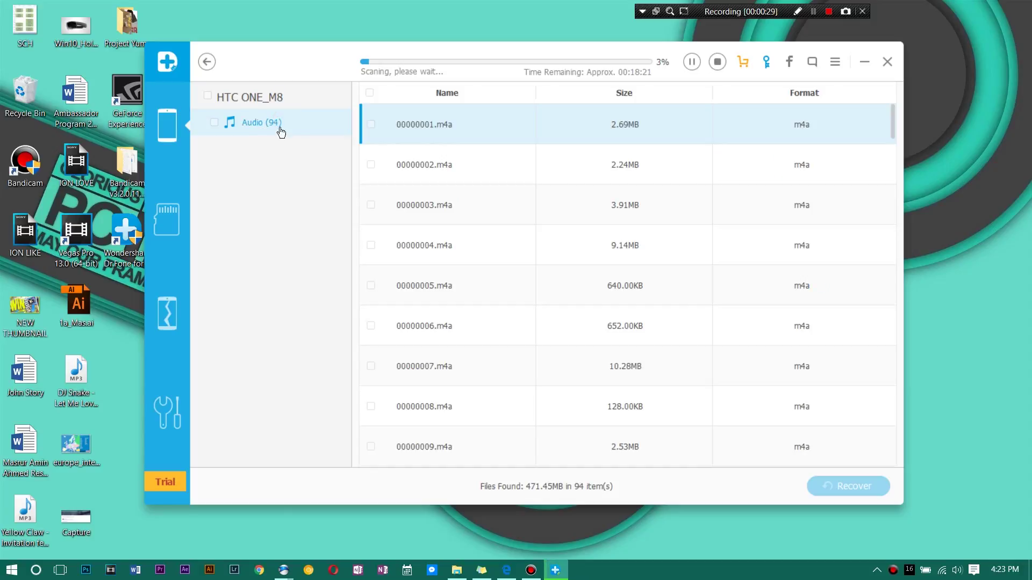
pyautogui.scroll(-4, 517, 269)
pyautogui.scroll(-20, 515, 268)
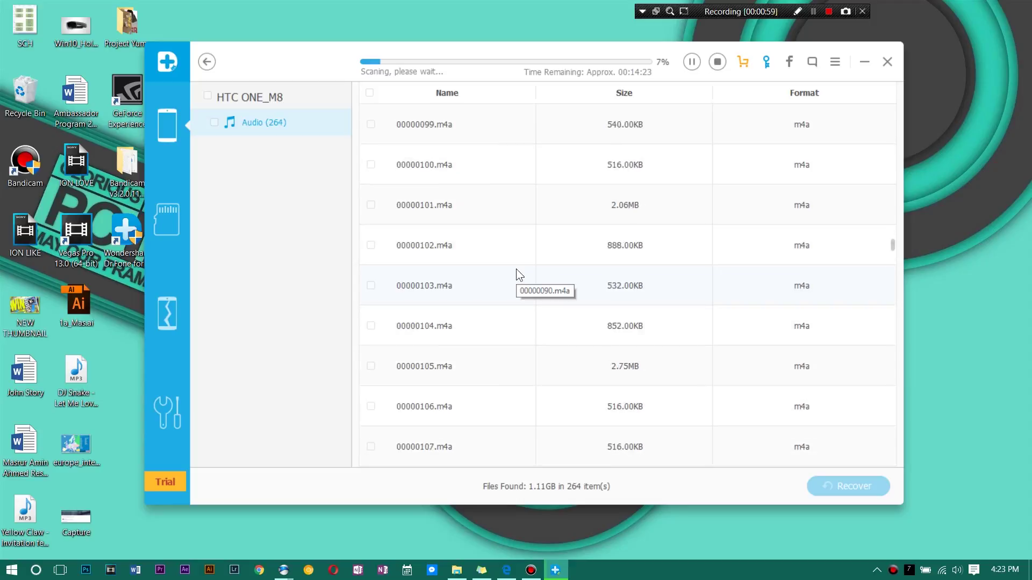
pyautogui.scroll(-20, 516, 269)
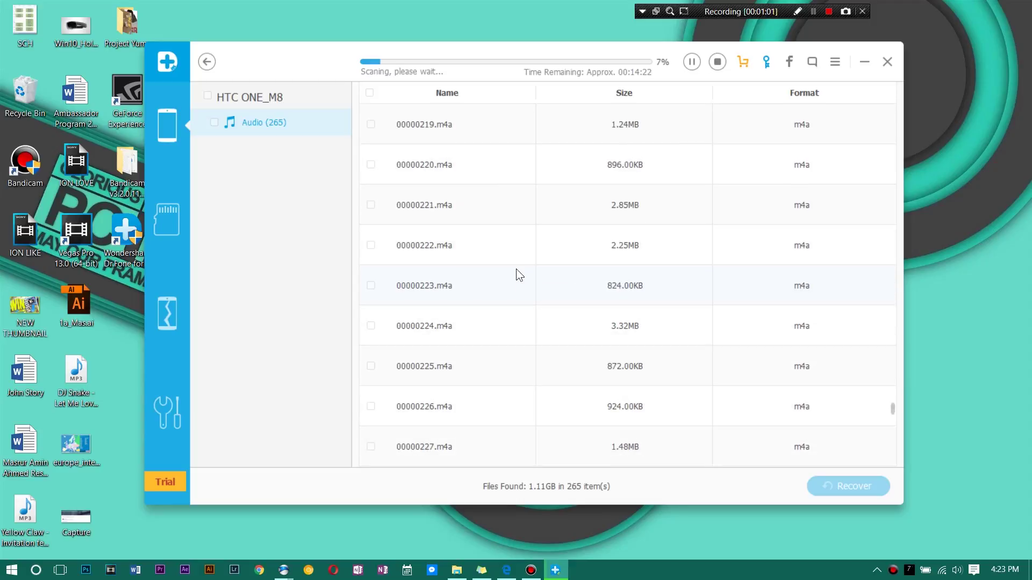
pyautogui.scroll(-12, 516, 268)
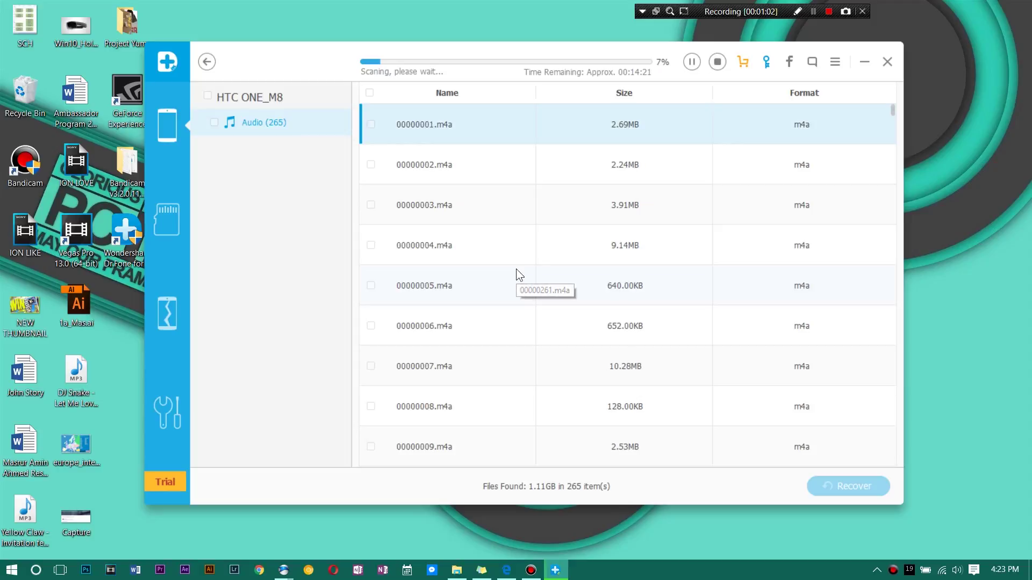
pyautogui.scroll(-20, 516, 268)
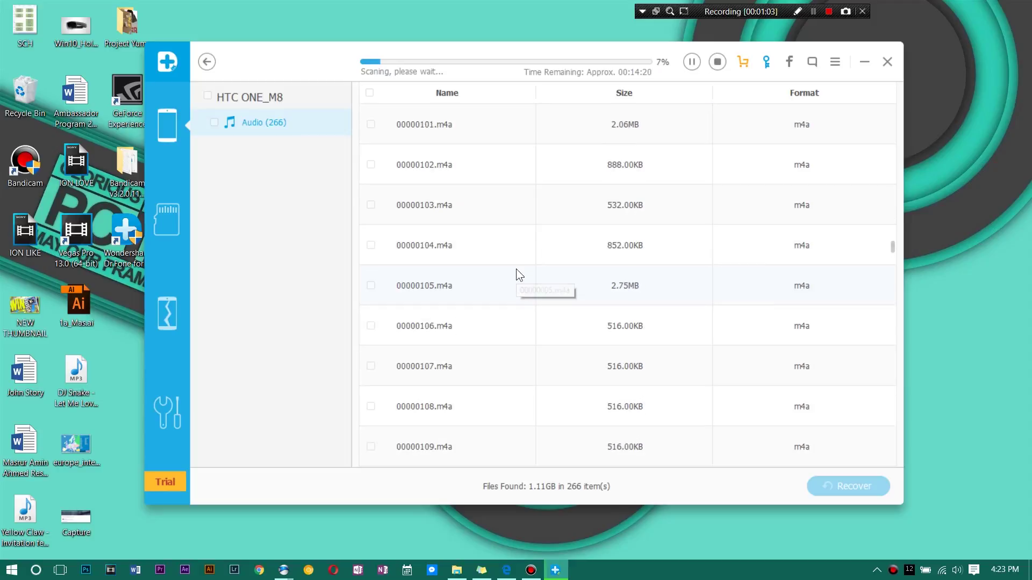
pyautogui.scroll(-8, 515, 269)
pyautogui.scroll(9, 515, 269)
pyautogui.scroll(-8, 516, 269)
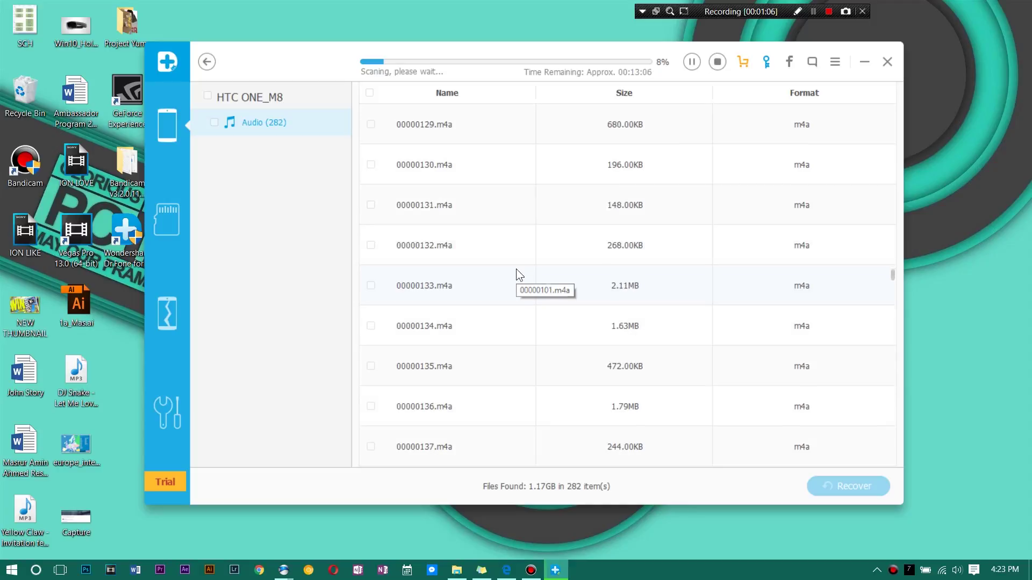
pyautogui.scroll(20, 516, 268)
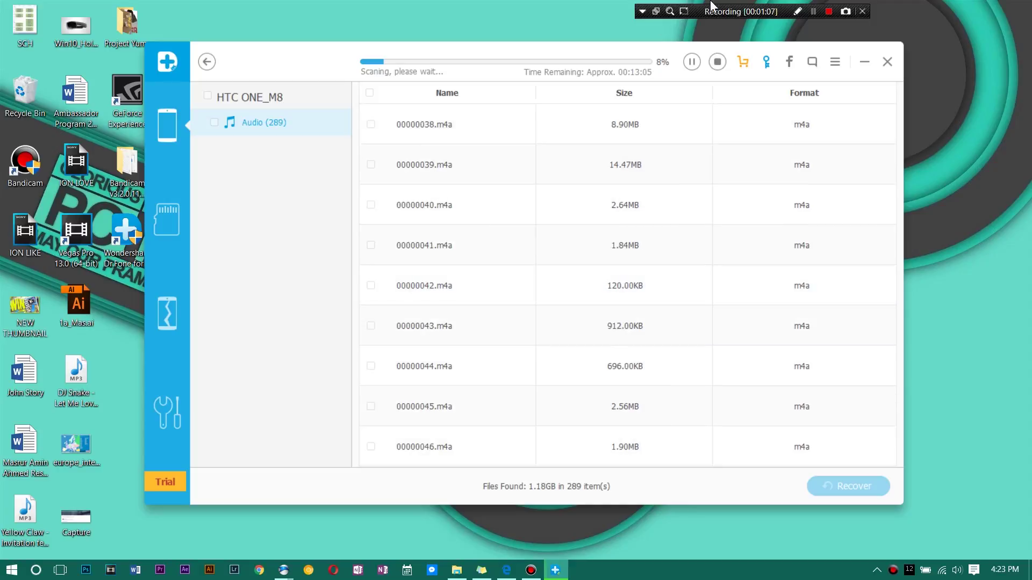
pyautogui.click(813, 10)
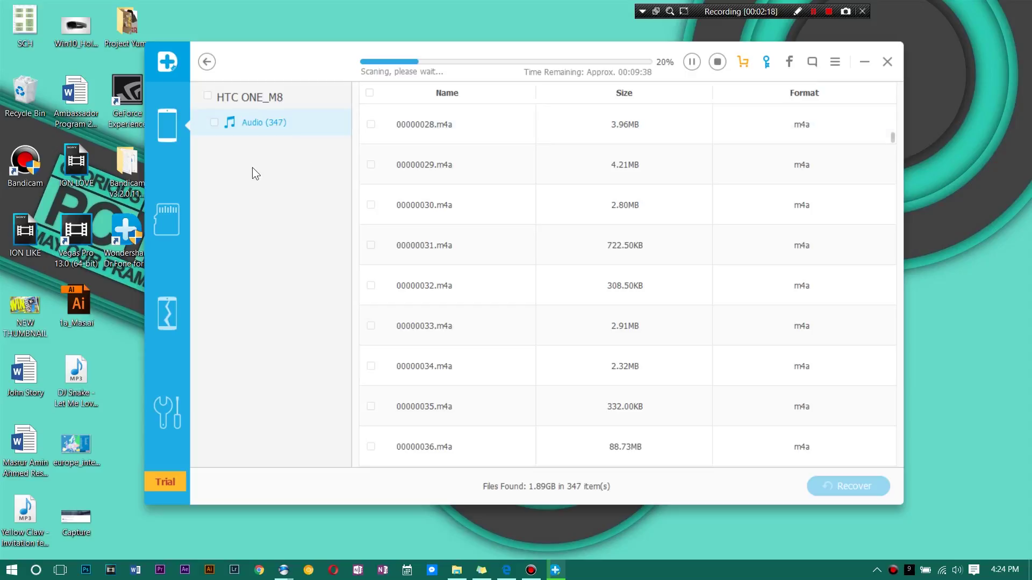
pyautogui.click(165, 216)
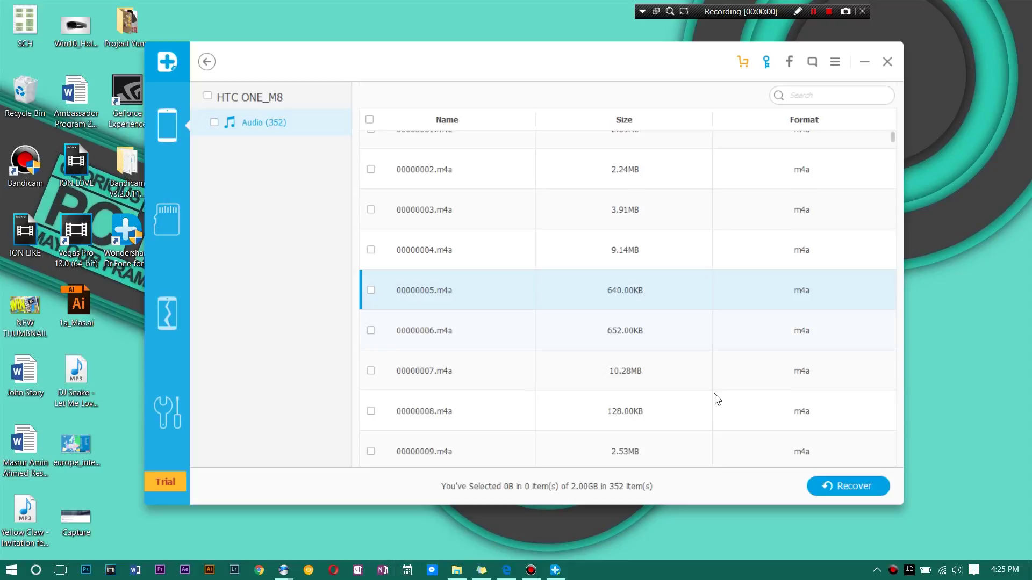
# Tick the checkbox for 00000005.m4a to mark it for recovery
pyautogui.click(371, 297)
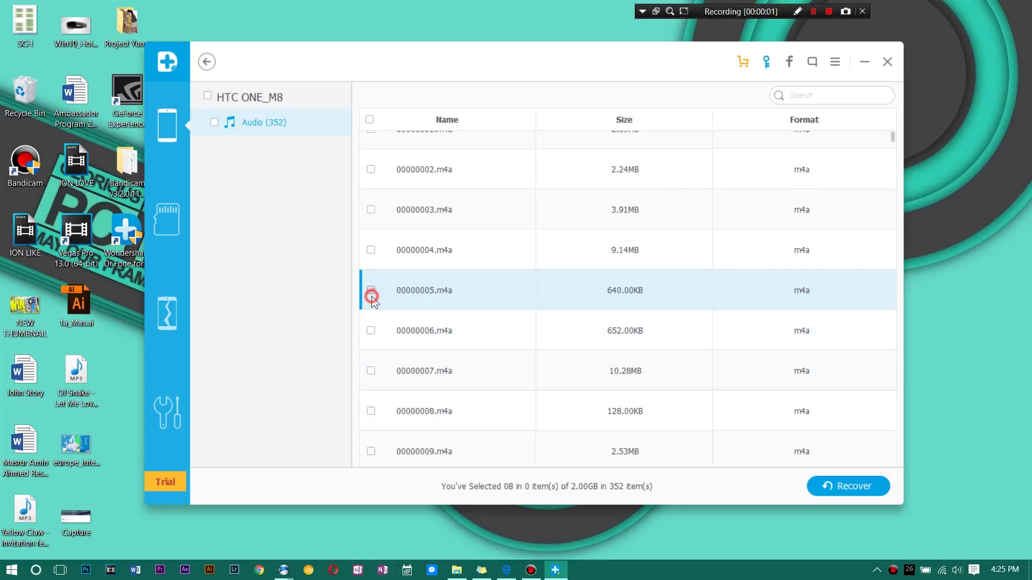